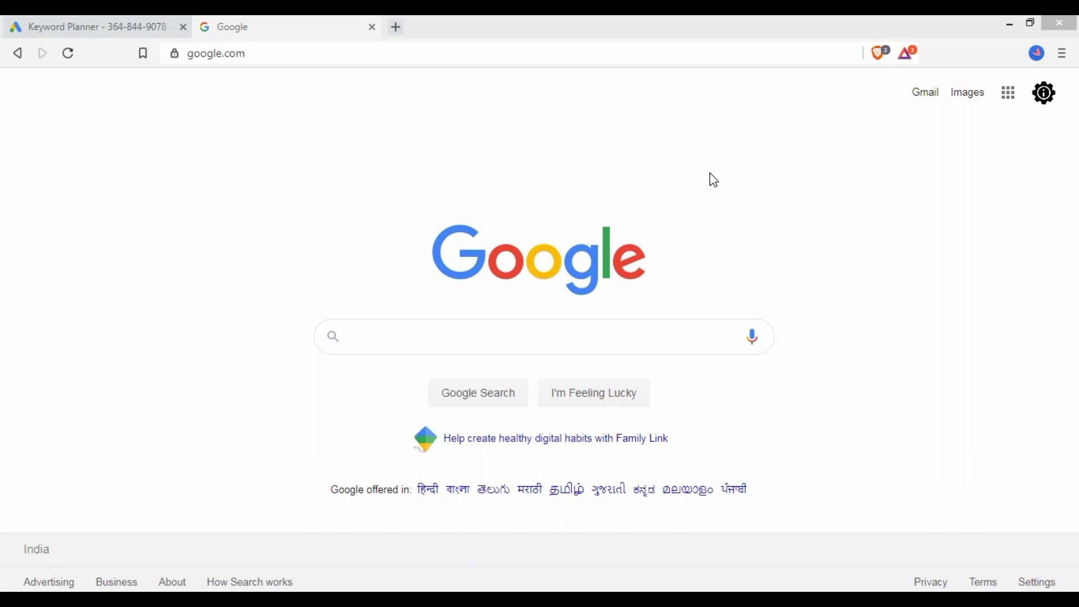
Step: Return to the Keyword Planner home page and choose Discover new keywords
{"action": "left_click", "coordinate": [148, 26]}
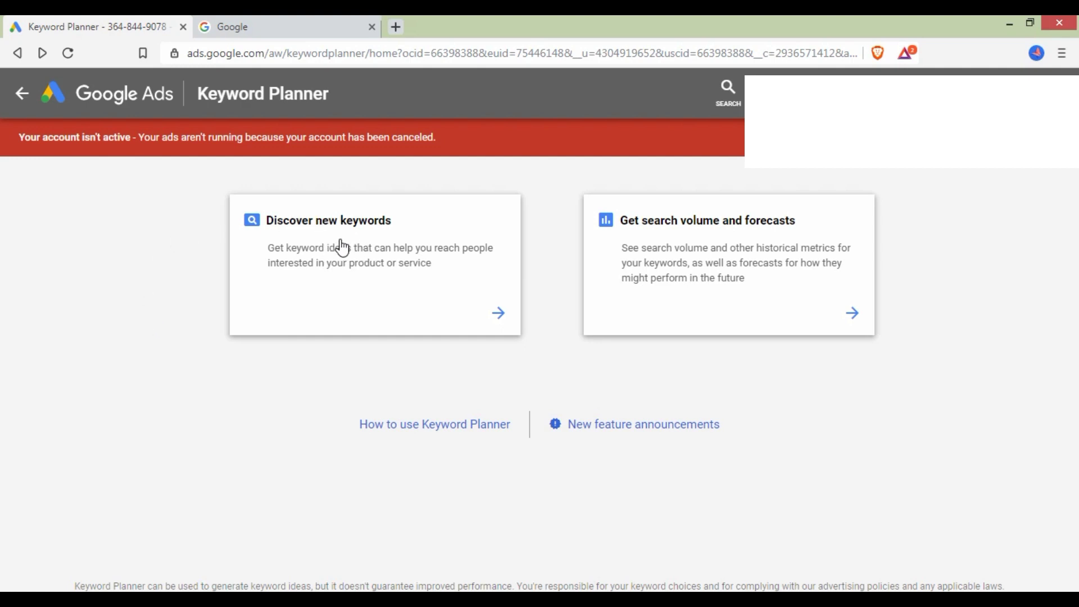
{"action": "left_click", "coordinate": [361, 280]}
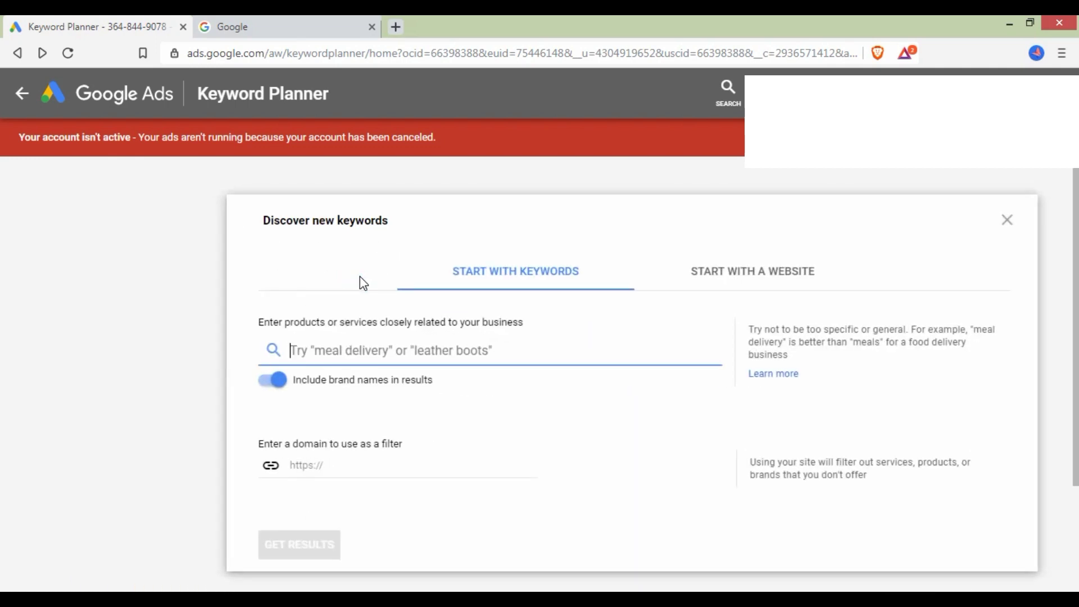
Step: Enter 'plumbing service' as the seed keyword for discovering new keywords
{"action": "left_click", "coordinate": [366, 355]}
{"action": "type", "text": "plumbing s"}
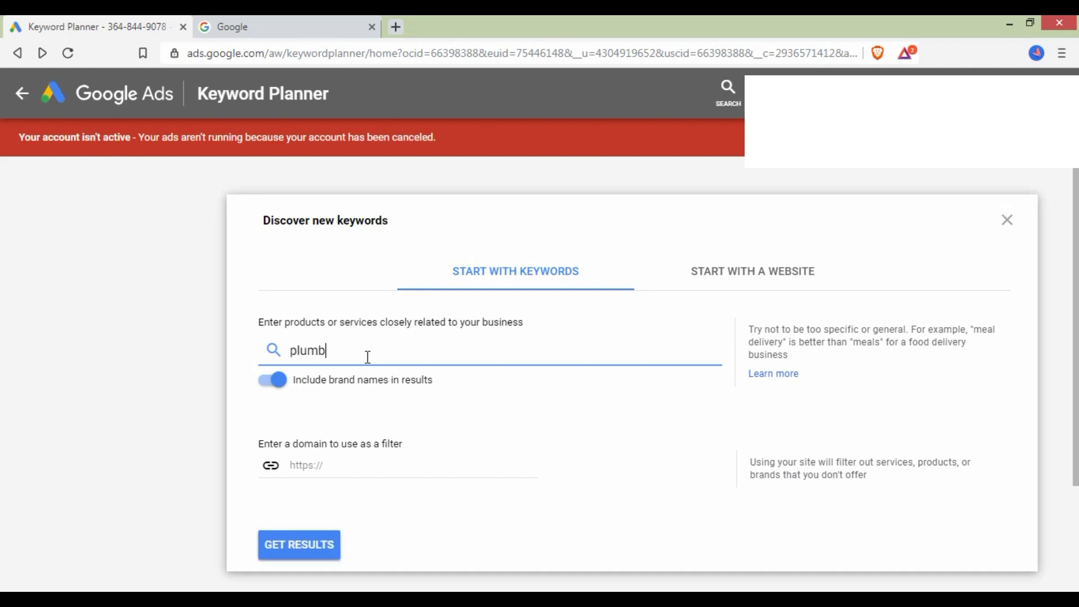
{"action": "type", "text": "ervice"}
Step: Get results for 'plumbing service' and scroll through the 573 India keyword ideas
{"action": "left_click", "coordinate": [316, 546]}
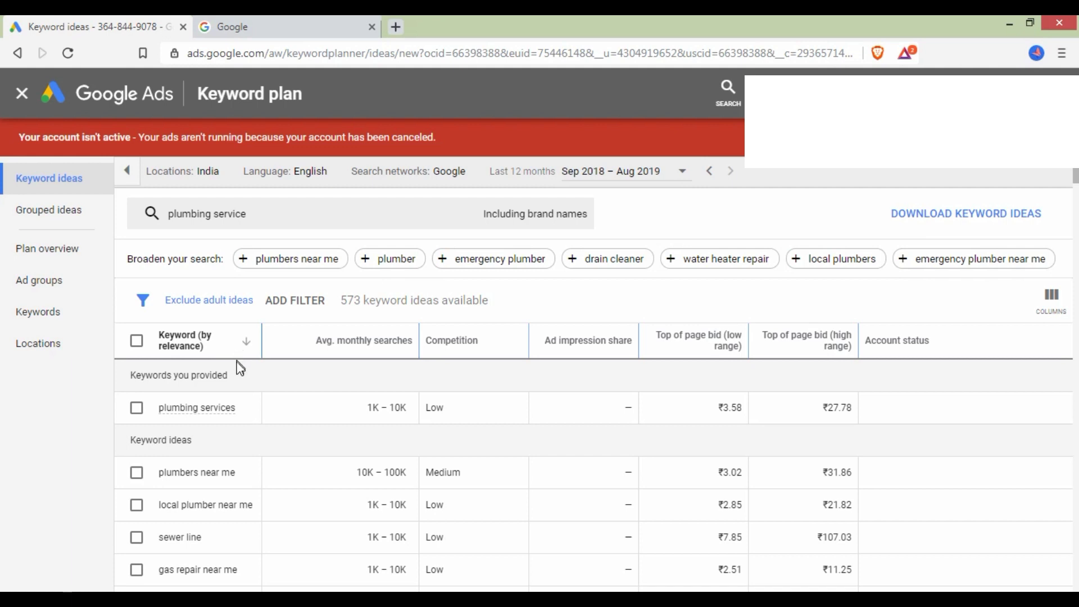
{"action": "scroll", "coordinate": [231, 371], "scroll_direction": "down", "scroll_amount": 1}
{"action": "scroll", "coordinate": [230, 414], "scroll_direction": "up", "scroll_amount": 1}
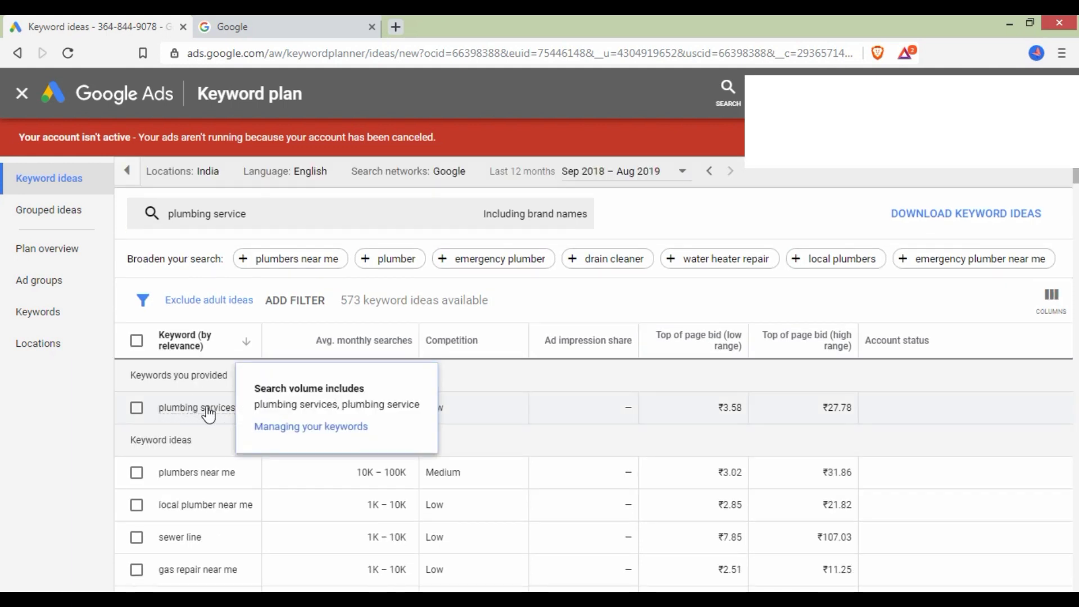
{"action": "scroll", "coordinate": [270, 442], "scroll_direction": "down", "scroll_amount": 1}
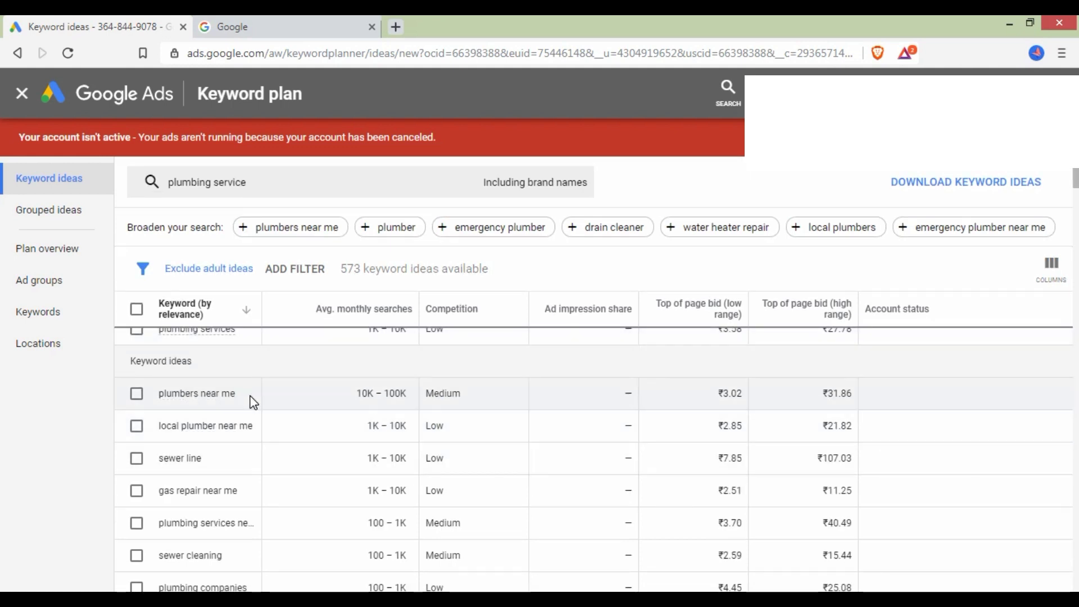
{"action": "scroll", "coordinate": [250, 427], "scroll_direction": "down", "scroll_amount": 6}
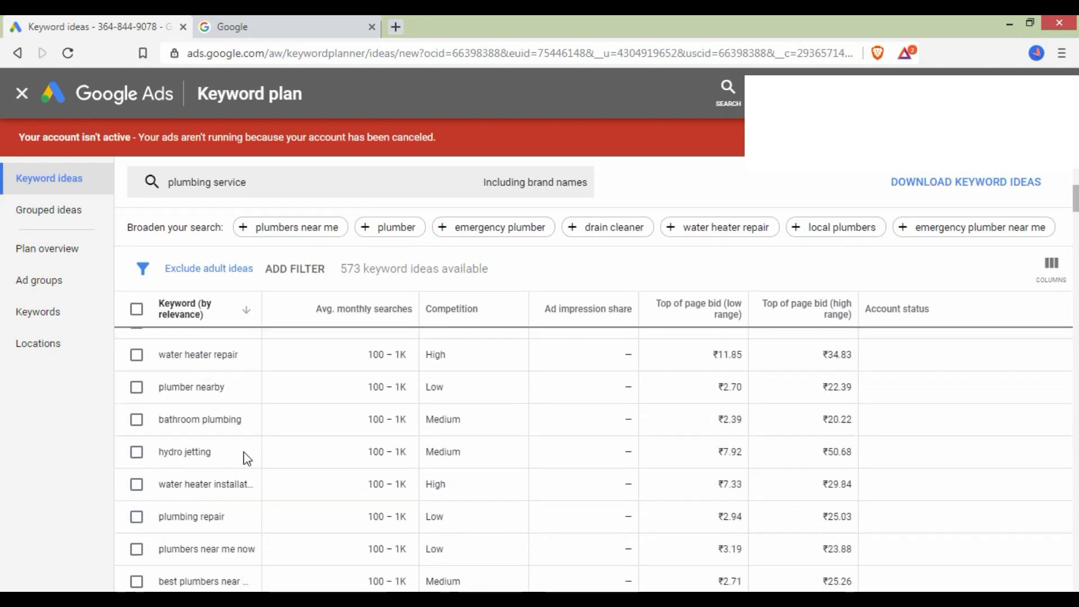
{"action": "scroll", "coordinate": [245, 462], "scroll_direction": "down", "scroll_amount": 5}
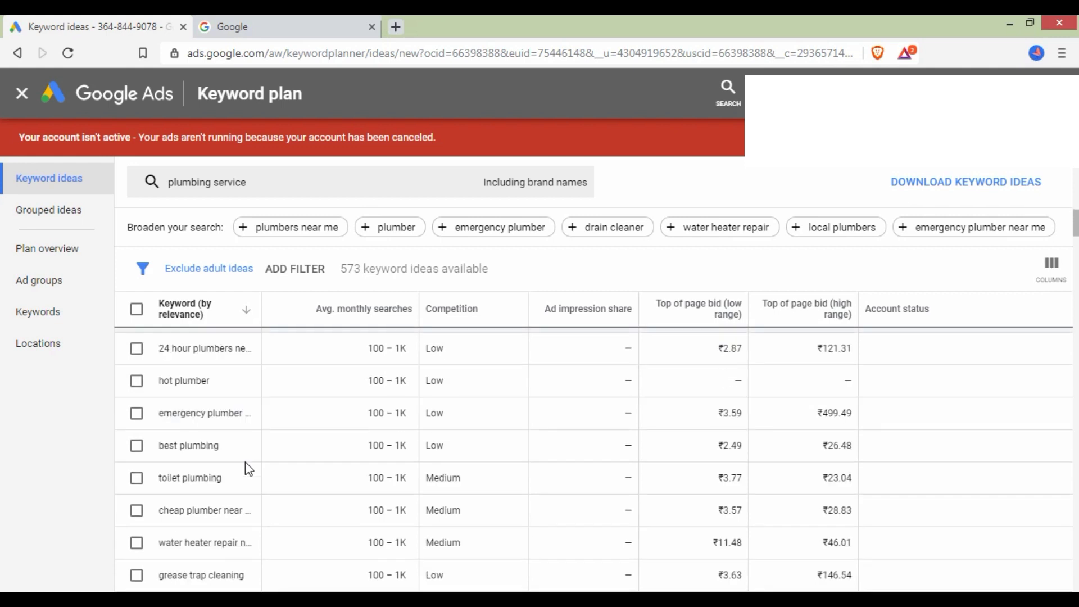
{"action": "scroll", "coordinate": [245, 462], "scroll_direction": "up", "scroll_amount": 7}
{"action": "scroll", "coordinate": [245, 462], "scroll_direction": "up", "scroll_amount": 10}
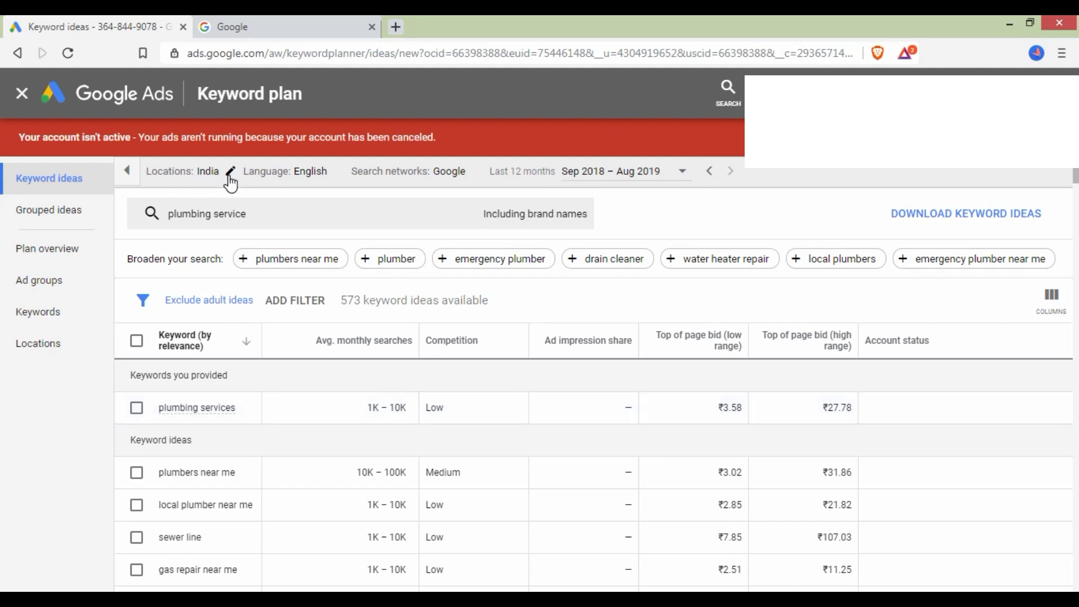
Step: Change the targeted location from India to United States only
{"action": "left_click", "coordinate": [230, 176]}
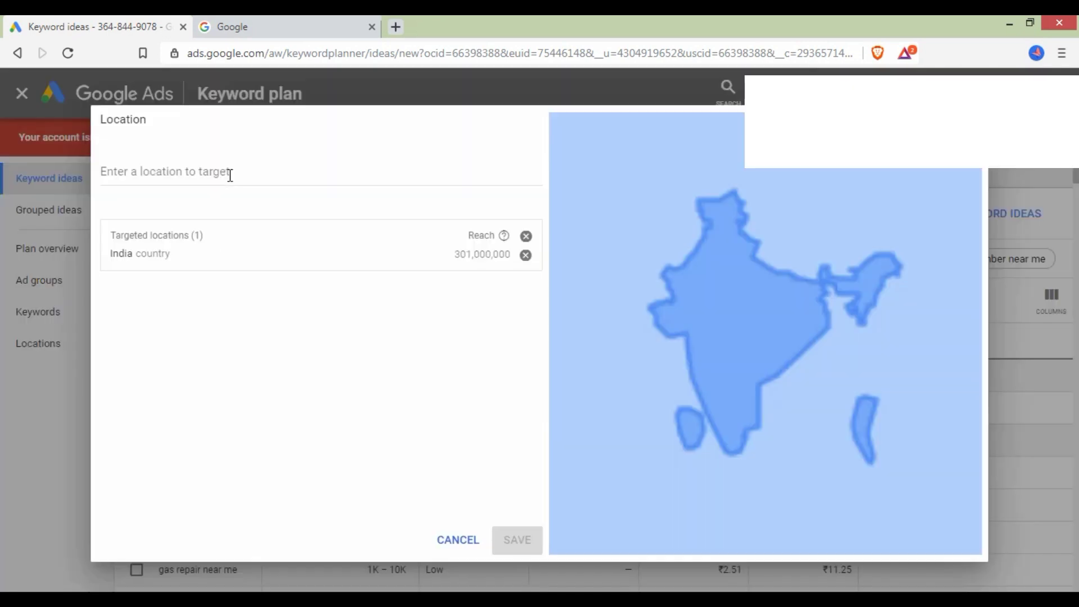
{"action": "type", "text": "u"}
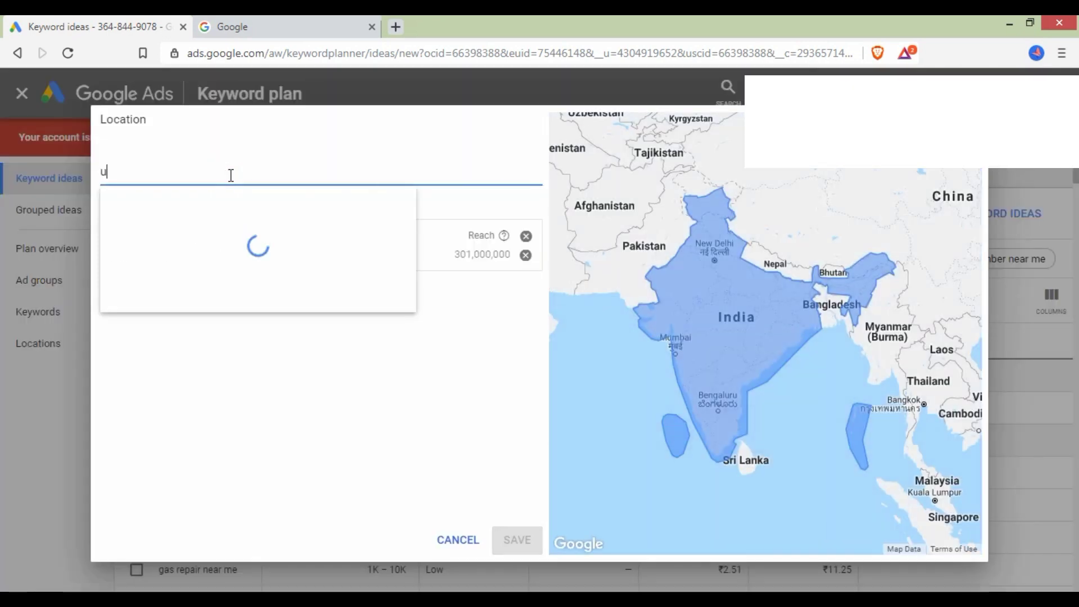
{"action": "type", "text": "nited"}
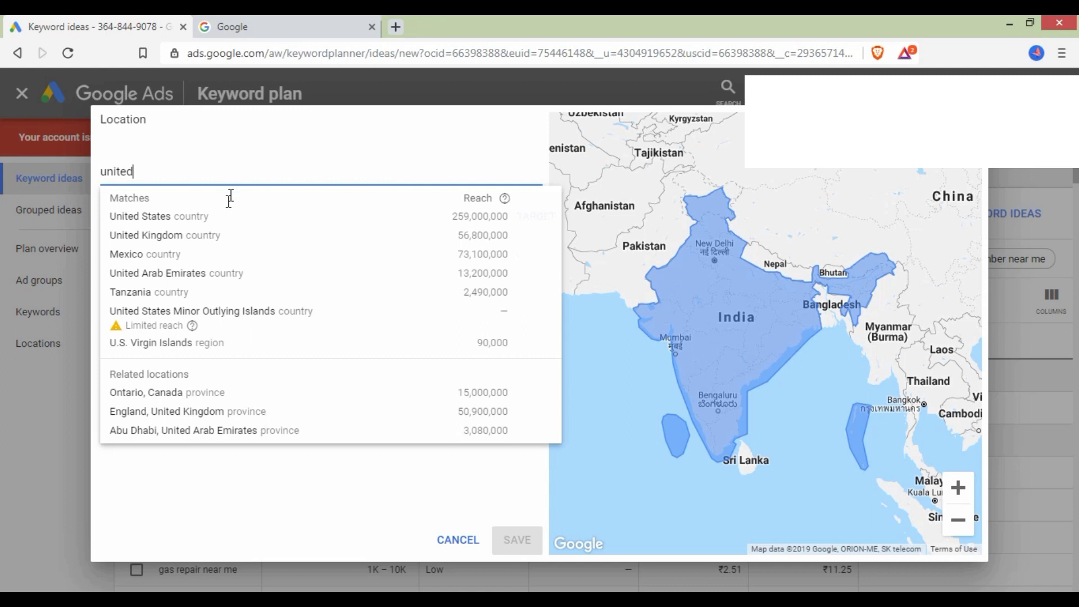
{"action": "left_click", "coordinate": [531, 219]}
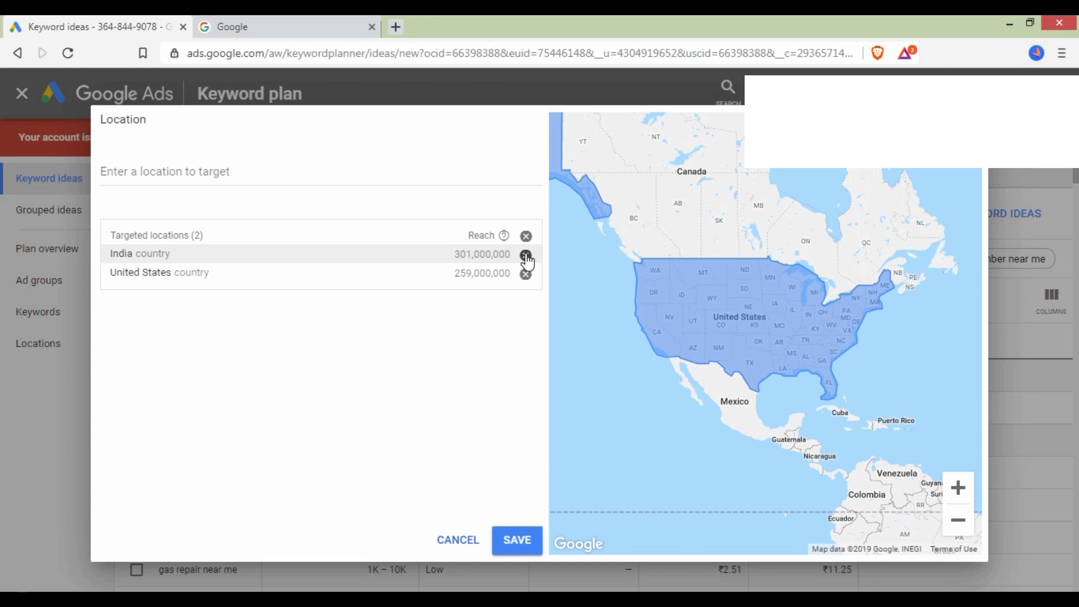
{"action": "left_click", "coordinate": [526, 256]}
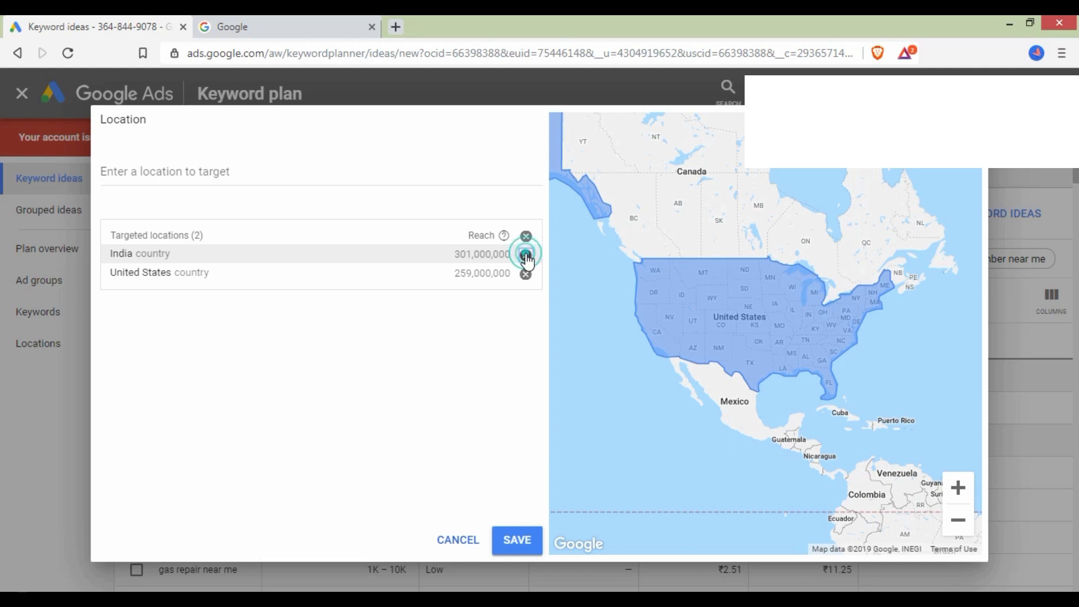
{"action": "left_click", "coordinate": [523, 540]}
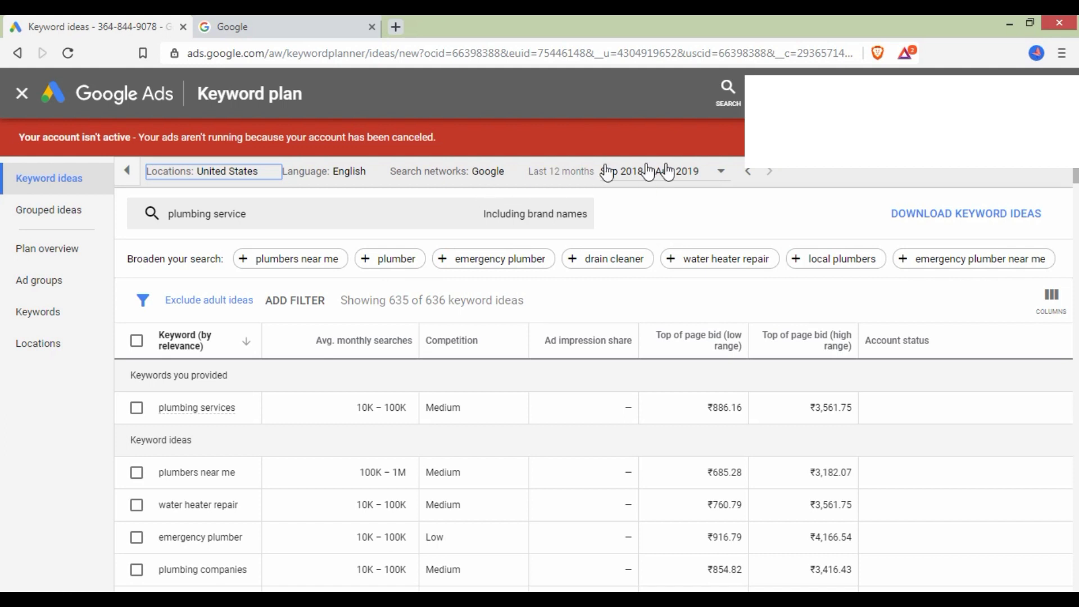
Step: Expand the 'plumbing service' keyword entry, then close it to view the 636 United States ideas
{"action": "left_click", "coordinate": [378, 214]}
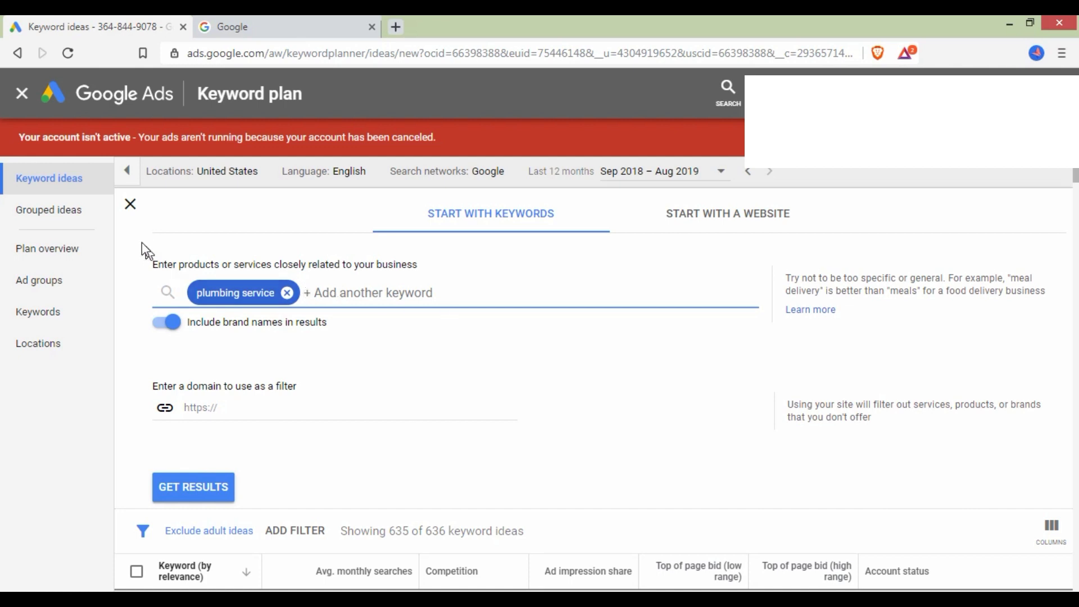
{"action": "left_click", "coordinate": [131, 205]}
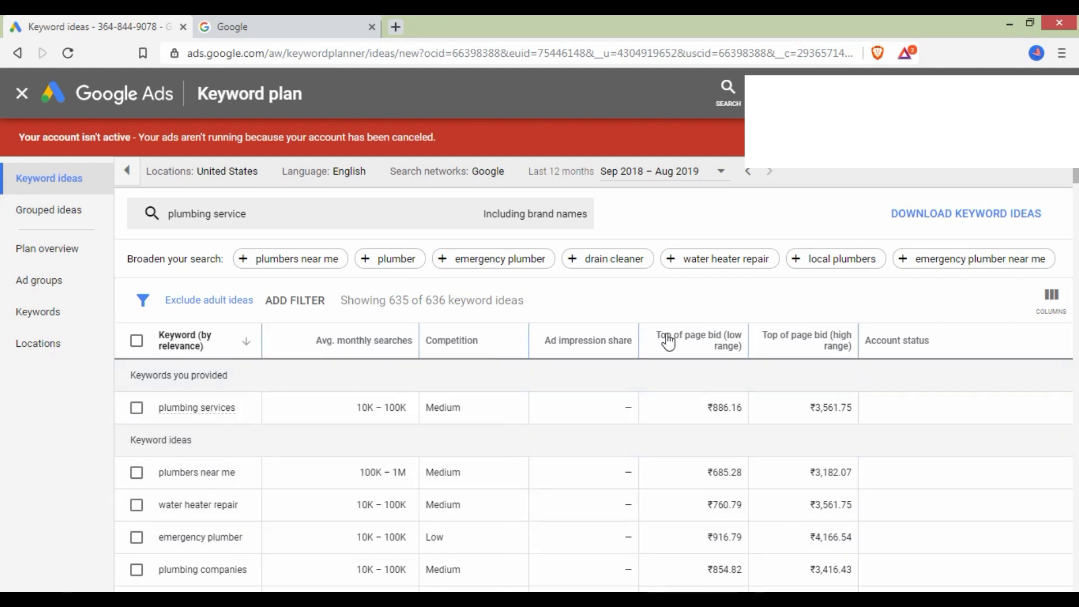
Step: Review the 636 United States plumbing keyword ideas and their column descriptions
{"action": "scroll", "coordinate": [494, 422], "scroll_direction": "down", "scroll_amount": 2}
{"action": "scroll", "coordinate": [482, 424], "scroll_direction": "up", "scroll_amount": 2}
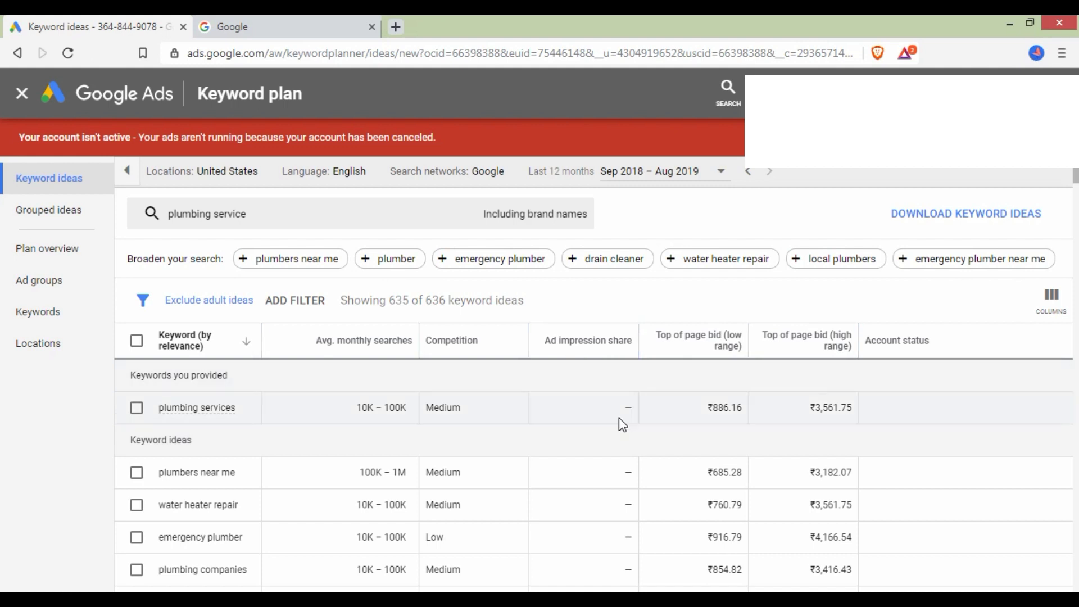
{"action": "scroll", "coordinate": [615, 422], "scroll_direction": "down", "scroll_amount": 10}
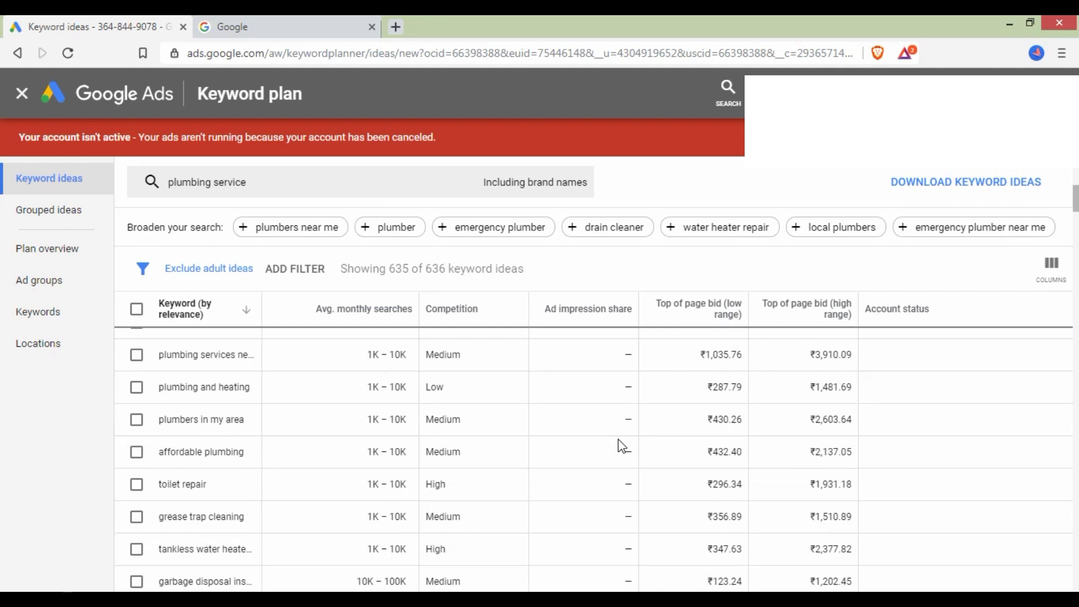
{"action": "scroll", "coordinate": [622, 446], "scroll_direction": "down", "scroll_amount": 6}
{"action": "scroll", "coordinate": [621, 446], "scroll_direction": "up", "scroll_amount": 10}
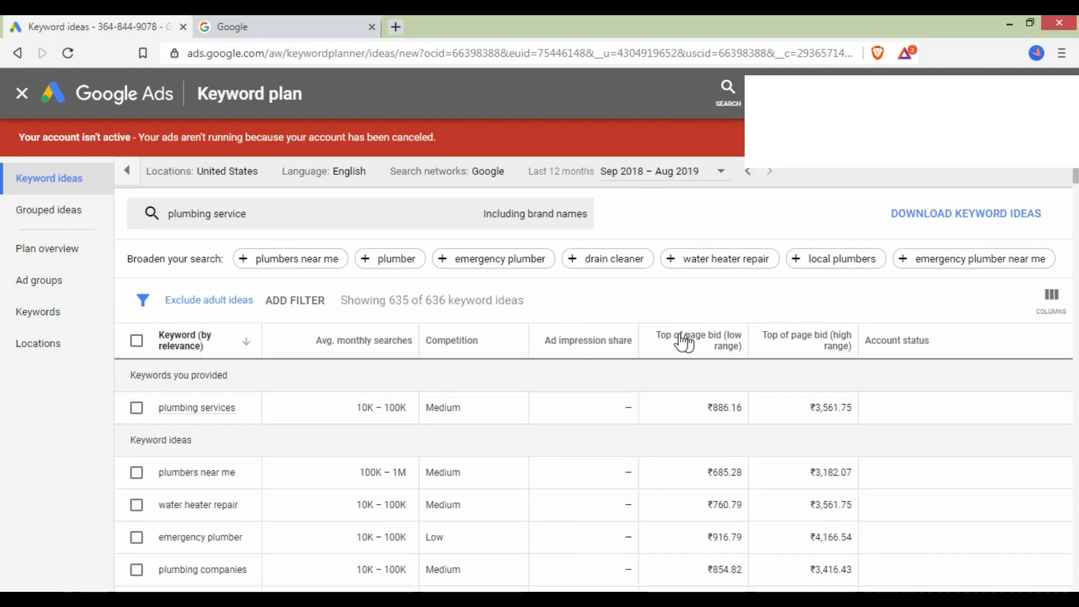
{"action": "mouse_move", "coordinate": [714, 346]}
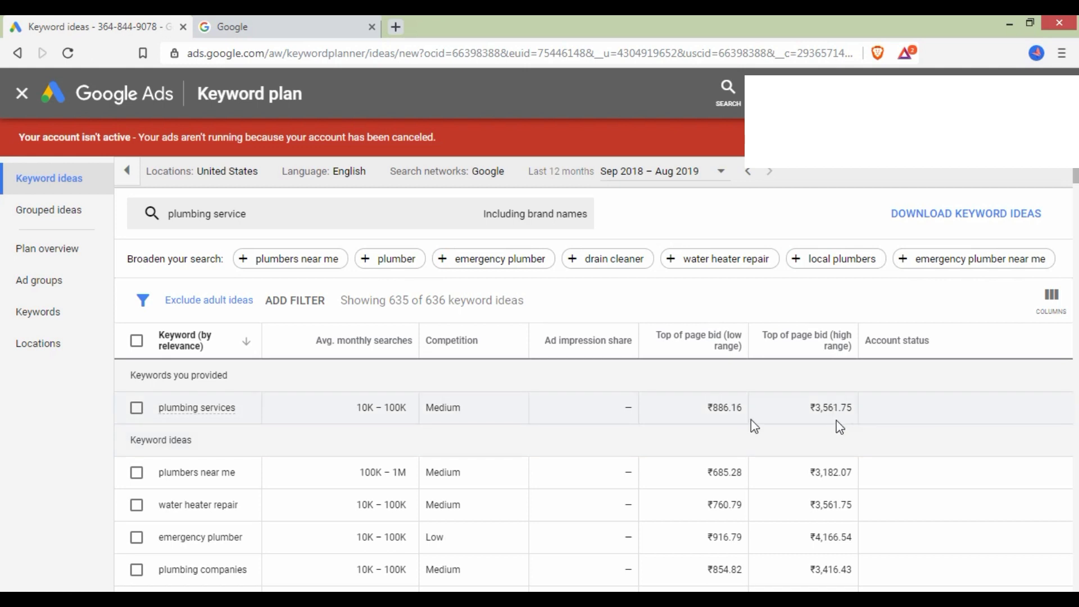
{"action": "scroll", "coordinate": [414, 469], "scroll_direction": "down", "scroll_amount": 10}
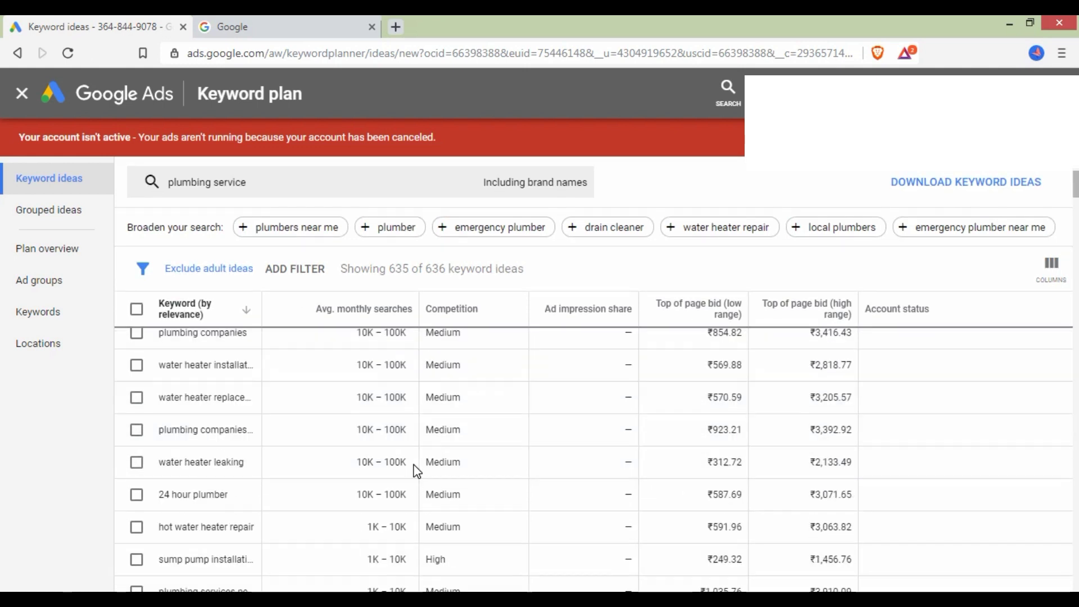
{"action": "scroll", "coordinate": [423, 452], "scroll_direction": "up", "scroll_amount": 10}
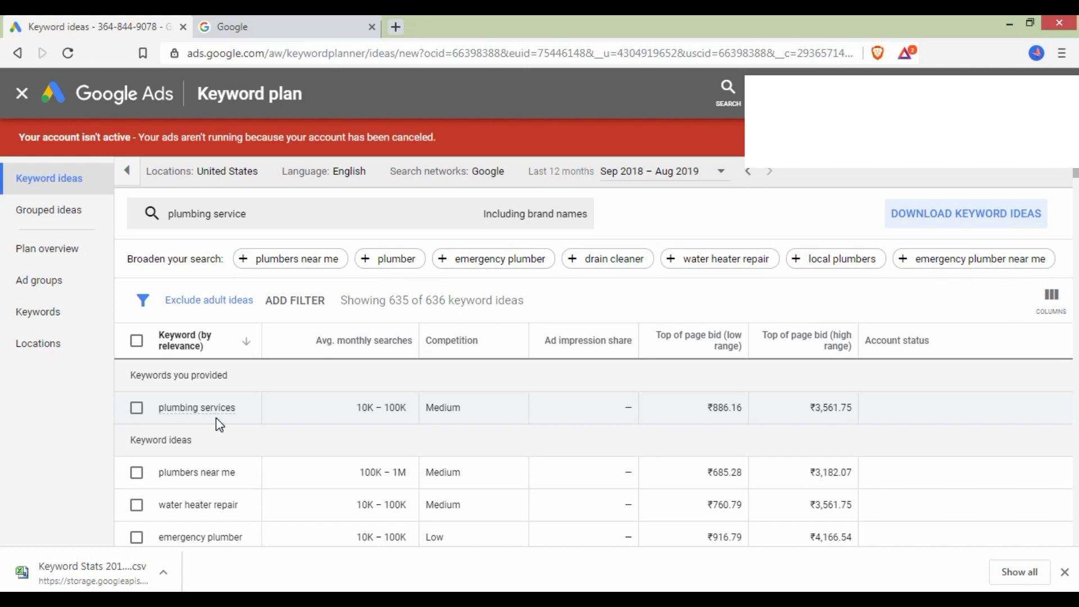
Step: Open the downloaded 'Keyword Stats 201….csv' file from the download bar
{"action": "left_click", "coordinate": [106, 571]}
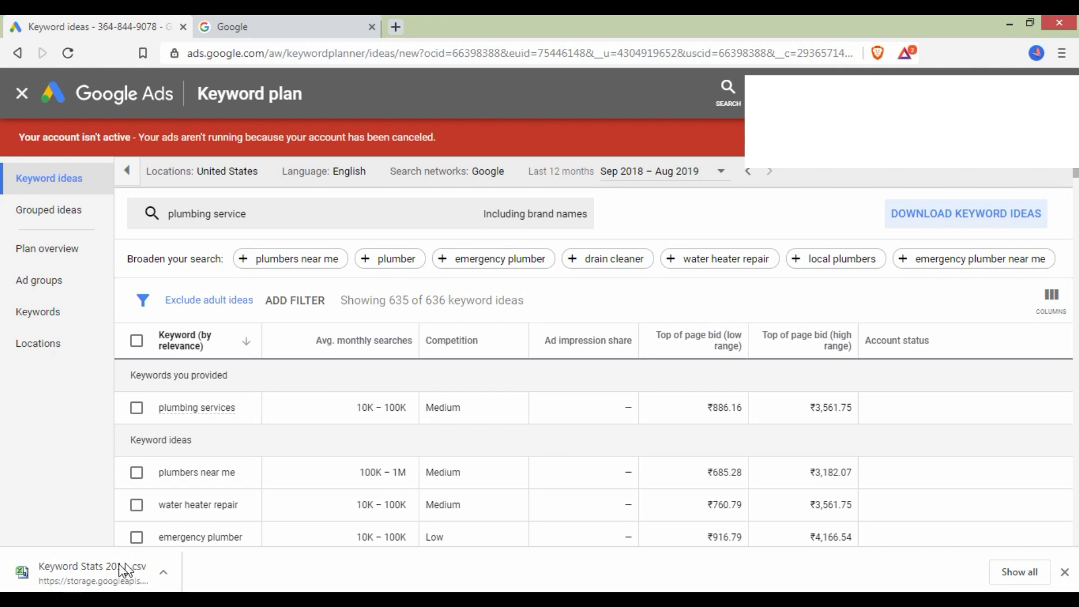
{"action": "scroll", "coordinate": [212, 487], "scroll_direction": "down", "scroll_amount": 5}
{"action": "scroll", "coordinate": [212, 487], "scroll_direction": "down", "scroll_amount": 3}
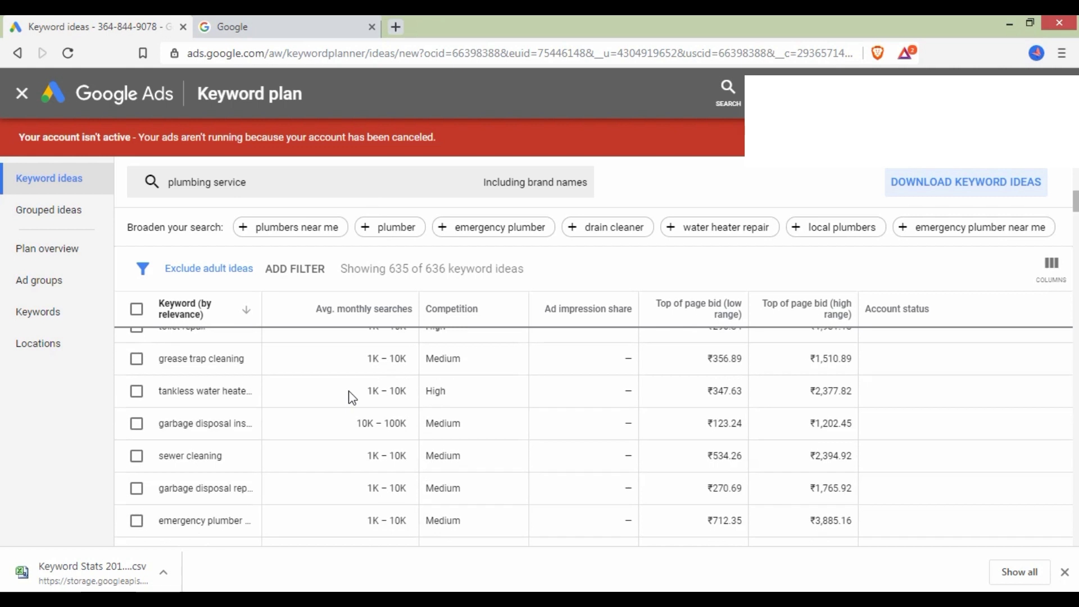
{"action": "scroll", "coordinate": [450, 501], "scroll_direction": "down", "scroll_amount": 12}
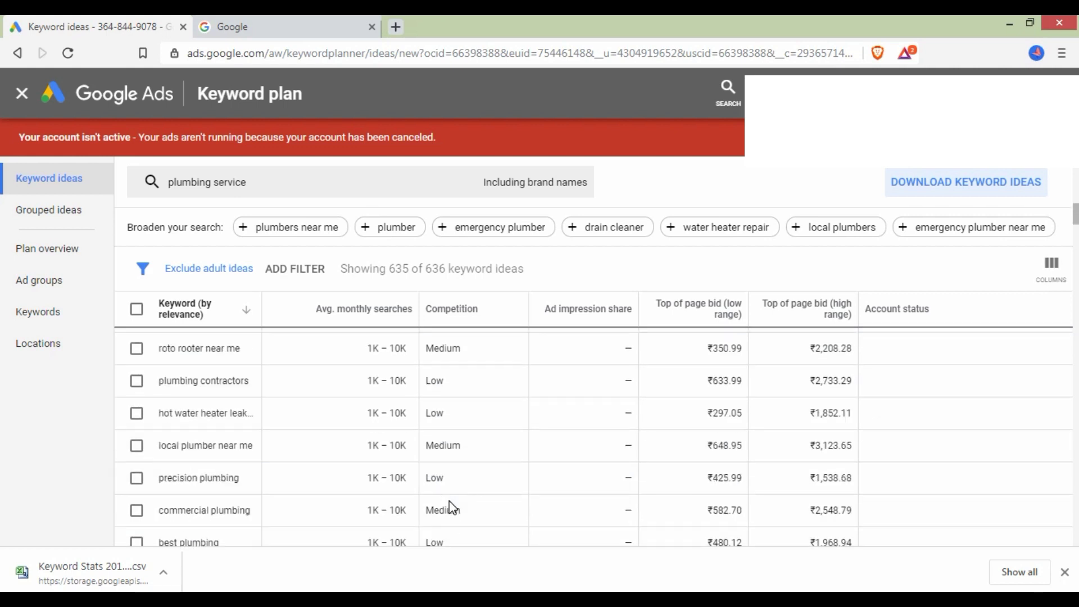
{"action": "scroll", "coordinate": [449, 501], "scroll_direction": "down", "scroll_amount": 5}
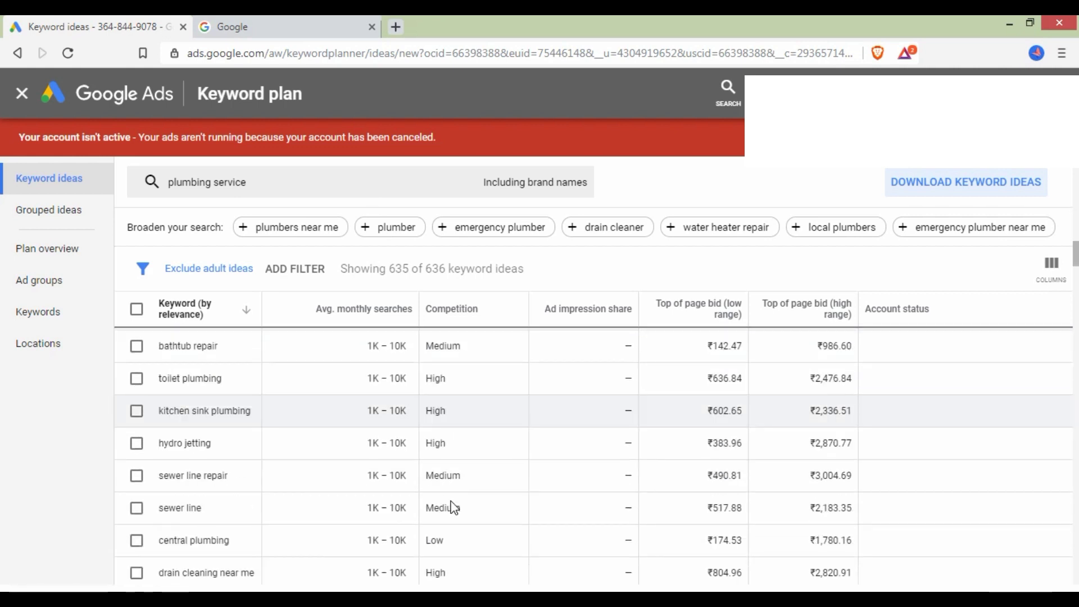
{"action": "scroll", "coordinate": [454, 508], "scroll_direction": "down", "scroll_amount": 5}
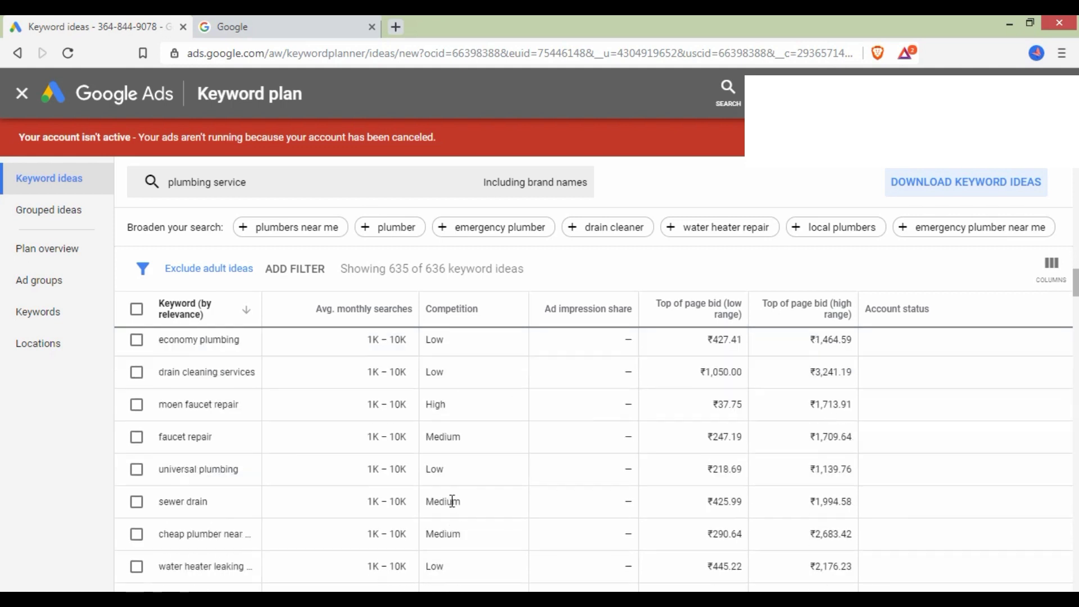
{"action": "scroll", "coordinate": [452, 506], "scroll_direction": "up", "scroll_amount": 5}
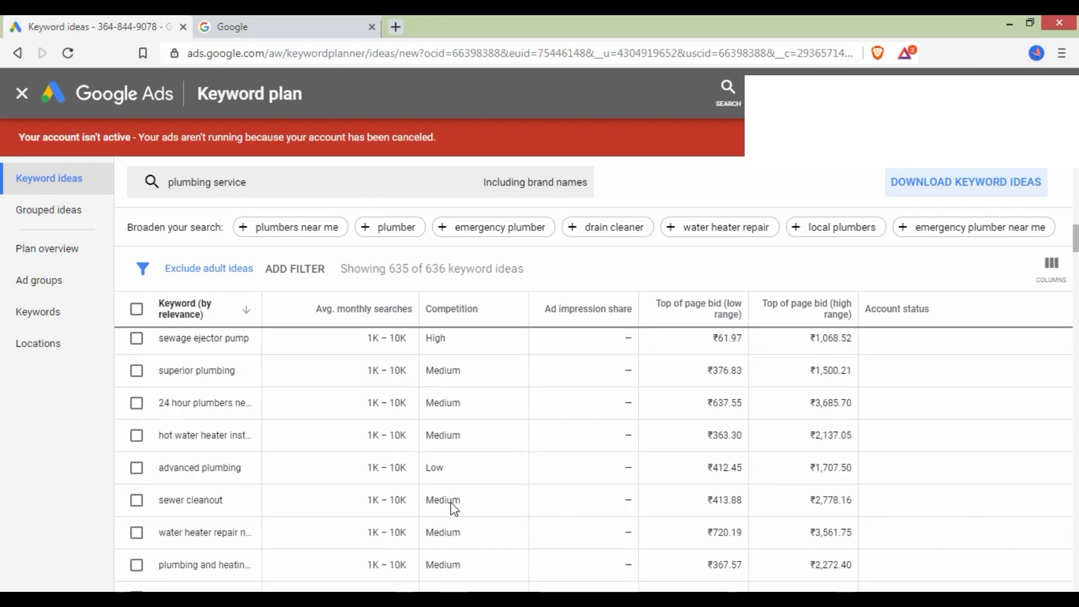
{"action": "scroll", "coordinate": [363, 431], "scroll_direction": "up", "scroll_amount": 5}
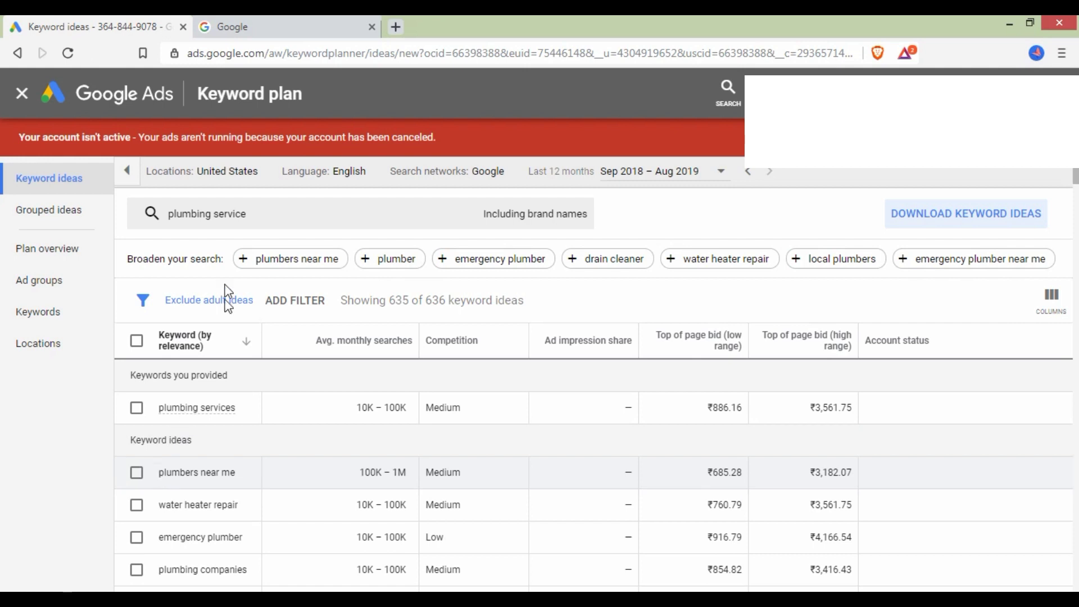
Step: Remove the existing 'plumbing service' seed keyword from the search
{"action": "scroll", "coordinate": [236, 492], "scroll_direction": "down", "scroll_amount": 2}
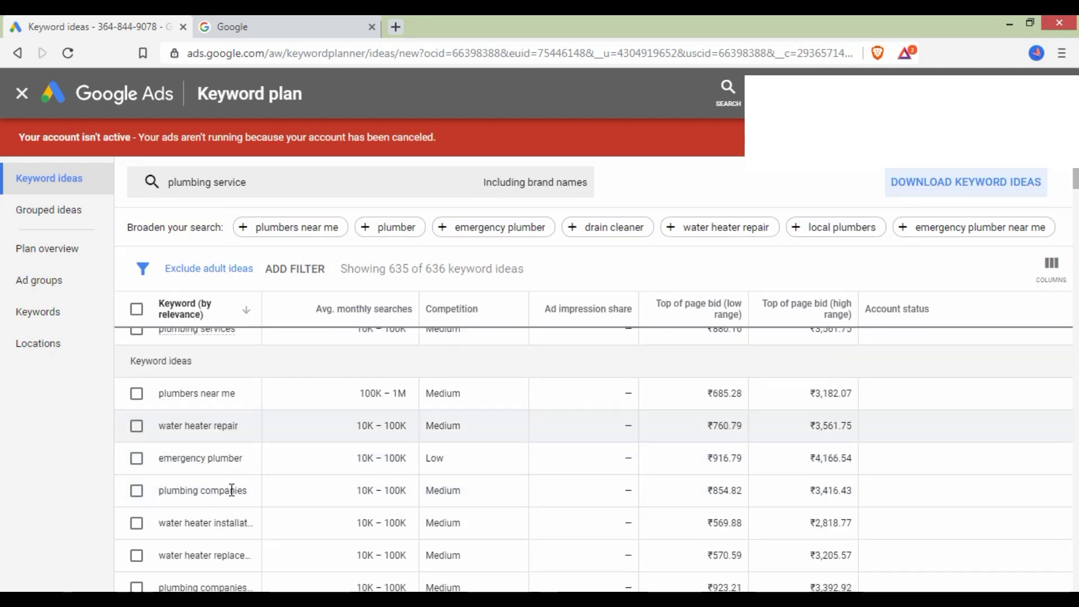
{"action": "left_click", "coordinate": [295, 190]}
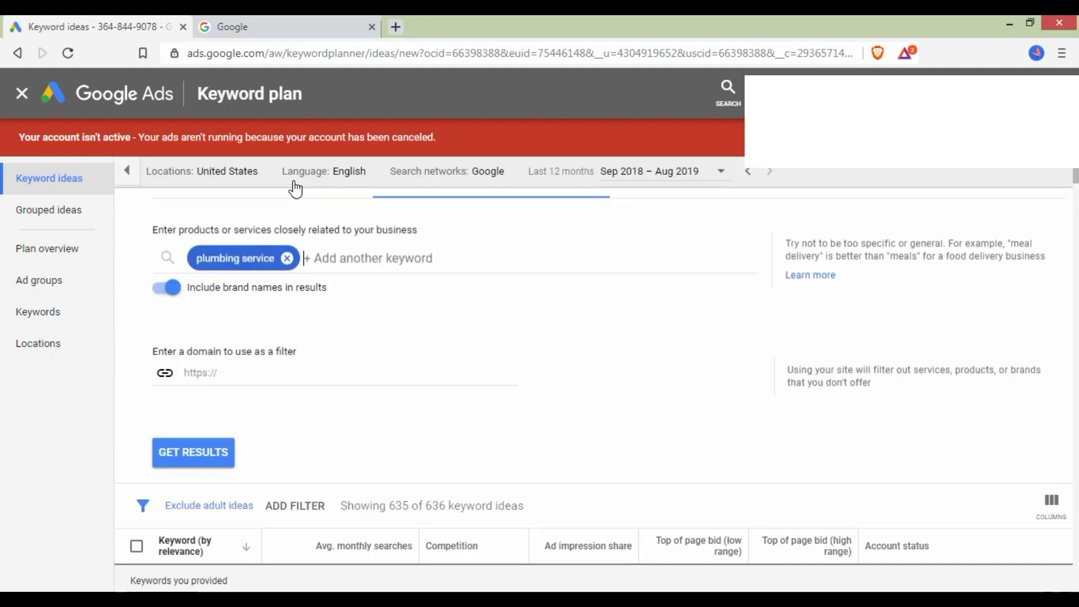
{"action": "left_click", "coordinate": [287, 293]}
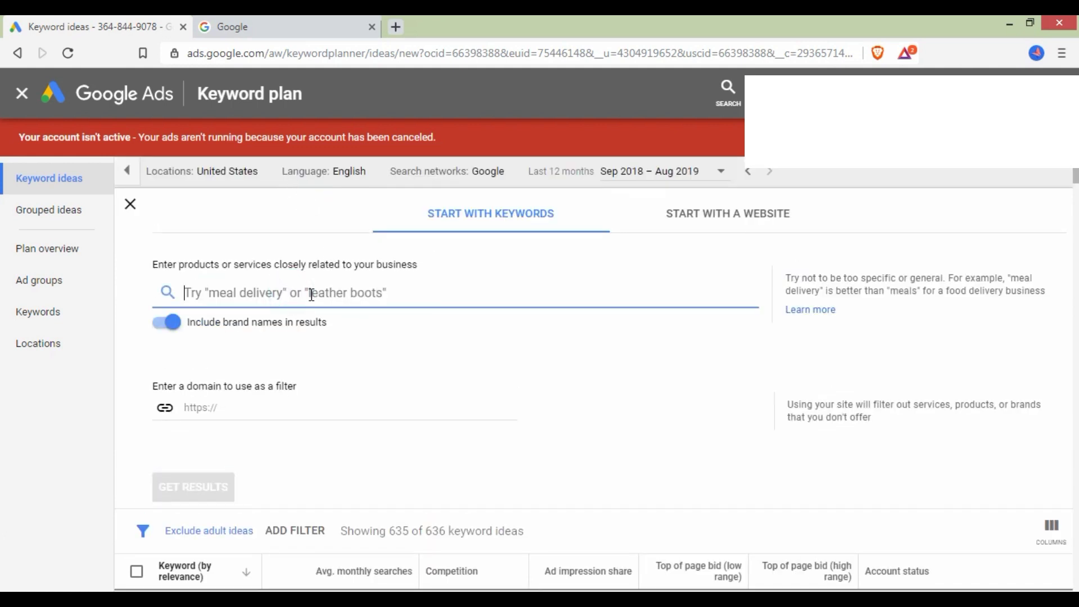
{"action": "scroll", "coordinate": [304, 337], "scroll_direction": "down", "scroll_amount": 1}
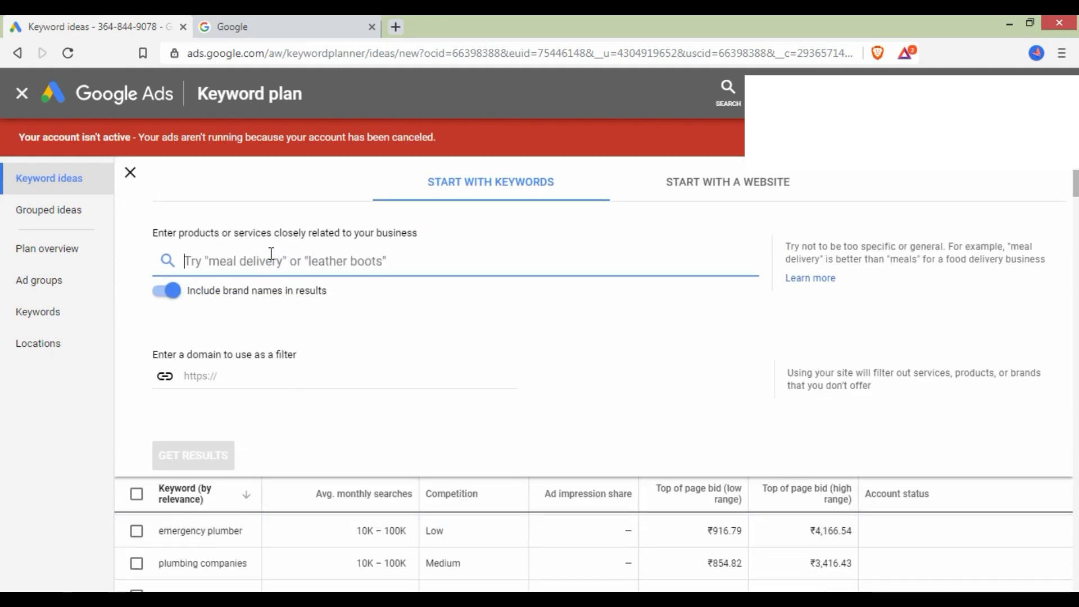
Step: Search 'plumbing service near me' to get its 428 United States keyword ideas
{"action": "type", "text": "plumbin"}
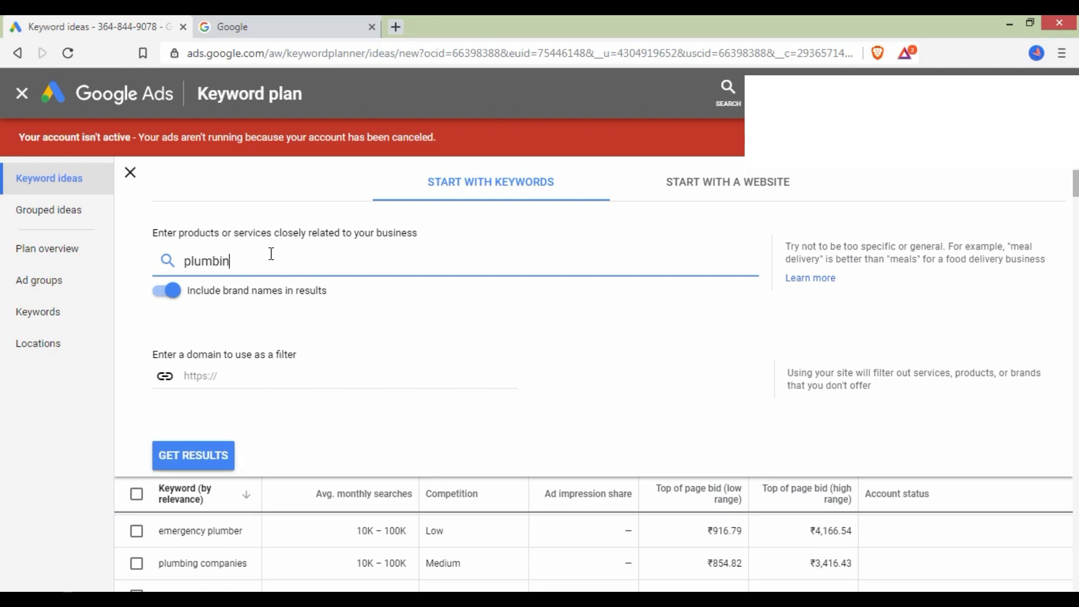
{"action": "type", "text": "g servicen"}
{"action": "key", "text": "BackSpace"}
{"action": "type", "text": "ner"}
{"action": "key", "text": "BackSpace"}
{"action": "type", "text": "ar me"}
{"action": "left_click", "coordinate": [211, 456]}
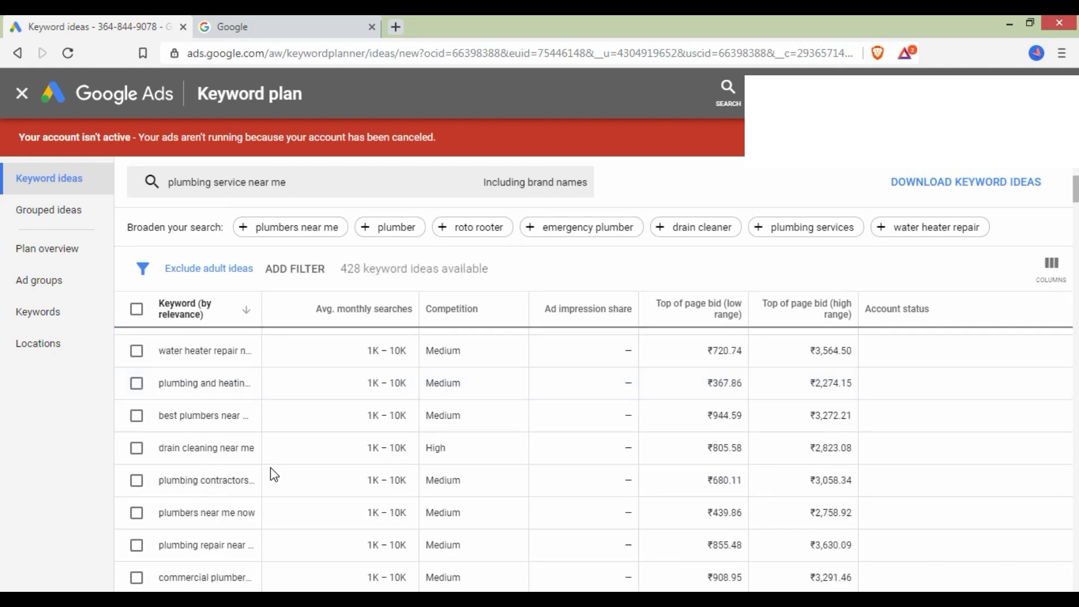
{"action": "scroll", "coordinate": [225, 448], "scroll_direction": "up", "scroll_amount": 5}
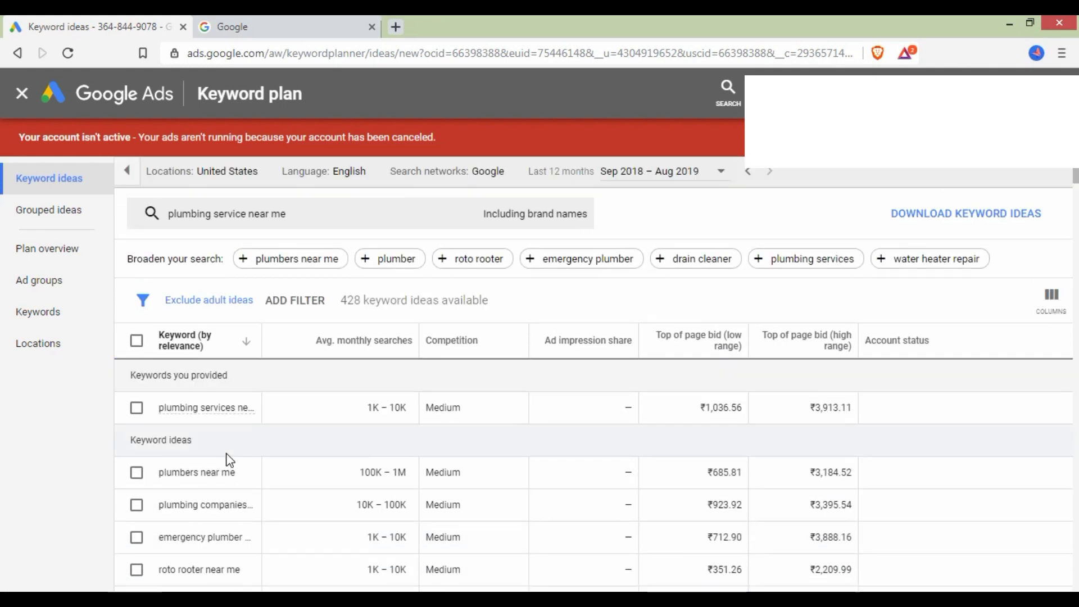